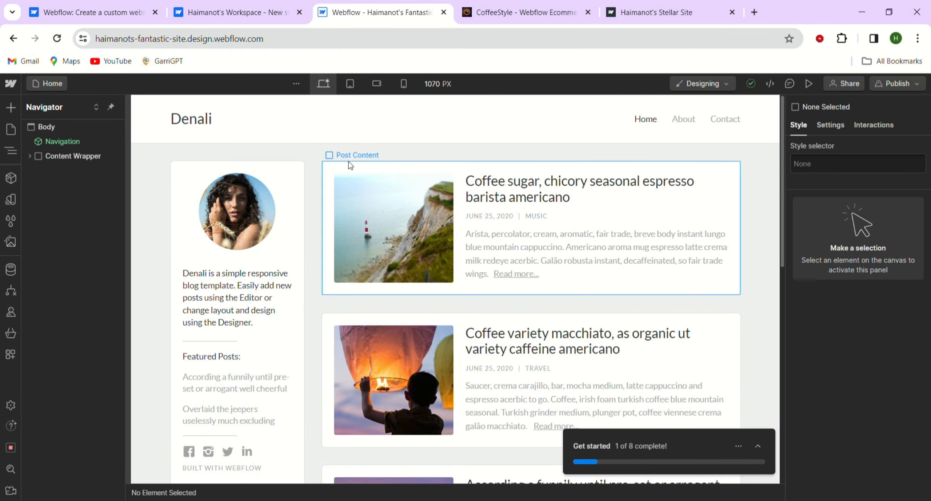
# - Preview the Home page at the tablet, mobile landscape and mobile portrait breakpoints, and return to the desktop view
pyautogui.click(347, 83)
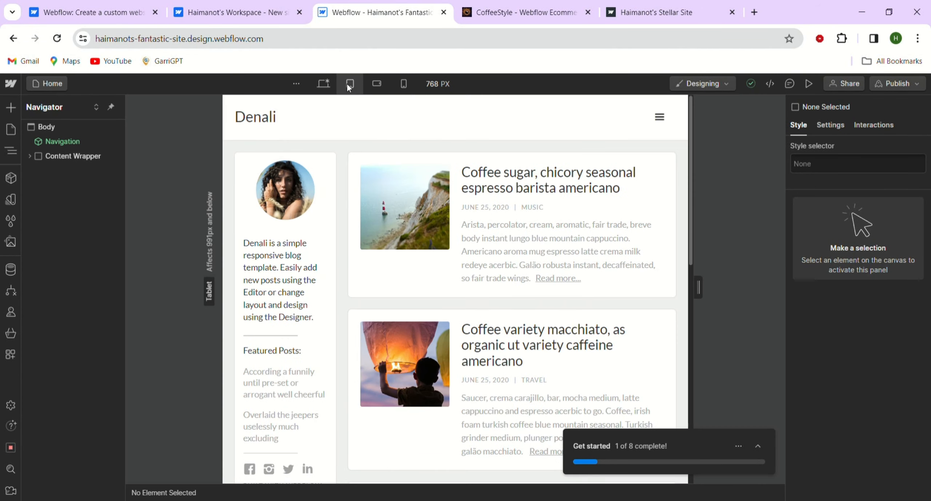
pyautogui.click(374, 83)
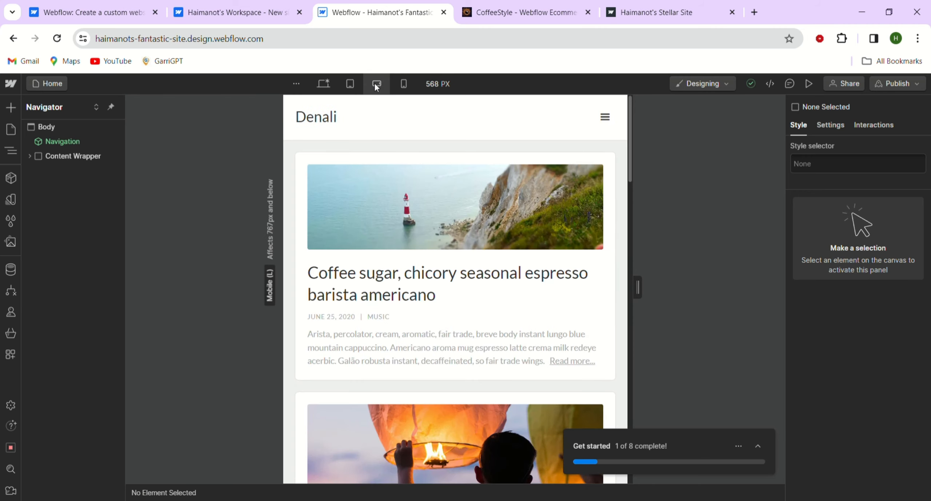
pyautogui.click(404, 84)
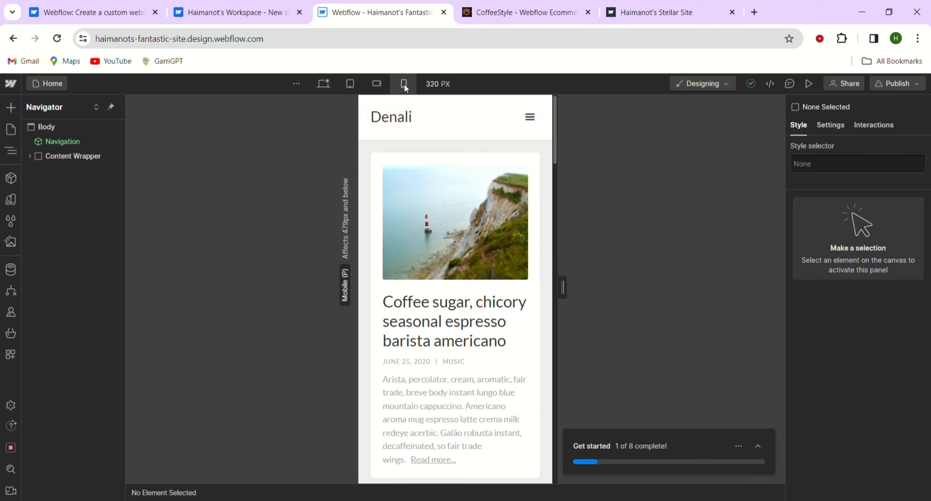
pyautogui.click(382, 84)
pyautogui.click(351, 84)
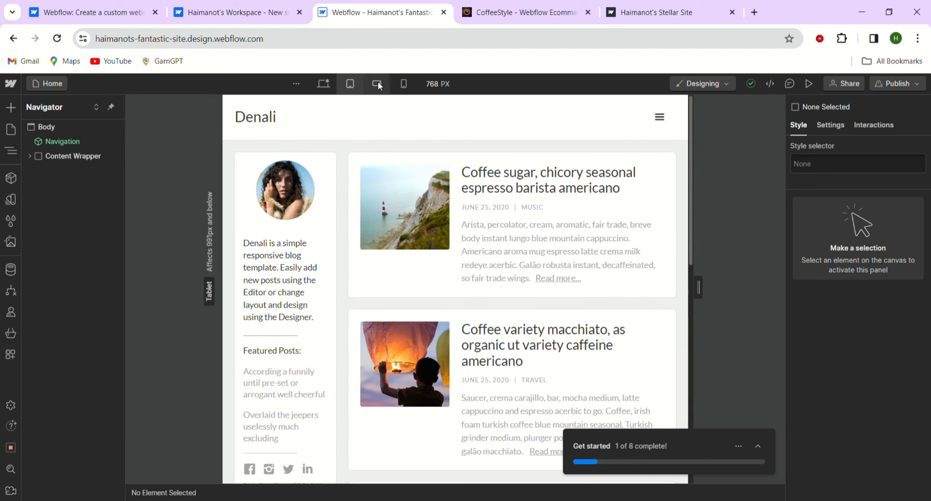
pyautogui.click(377, 82)
pyautogui.click(404, 84)
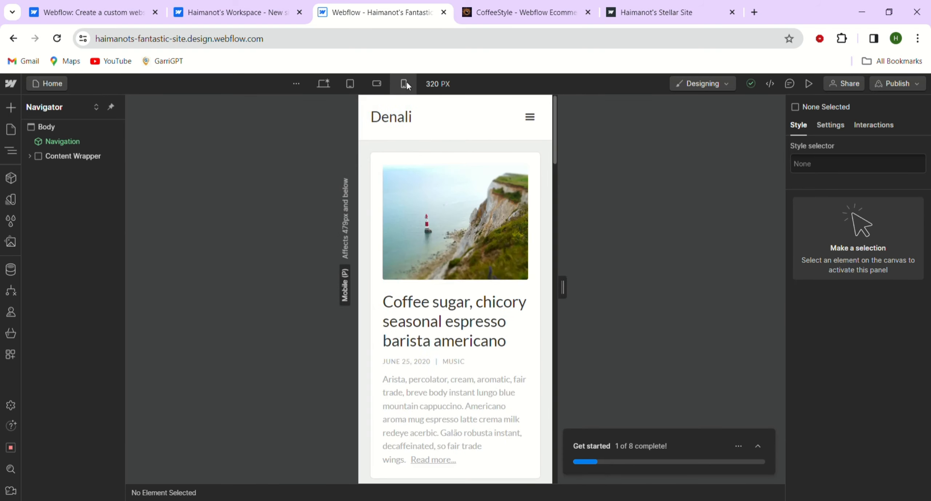
pyautogui.scroll(-15, 441, 270)
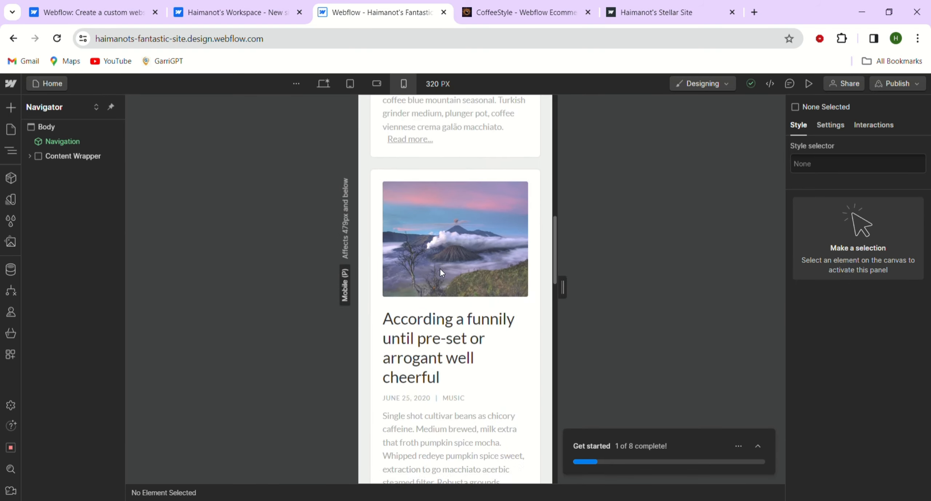
pyautogui.scroll(9, 440, 269)
pyautogui.scroll(5, 390, 183)
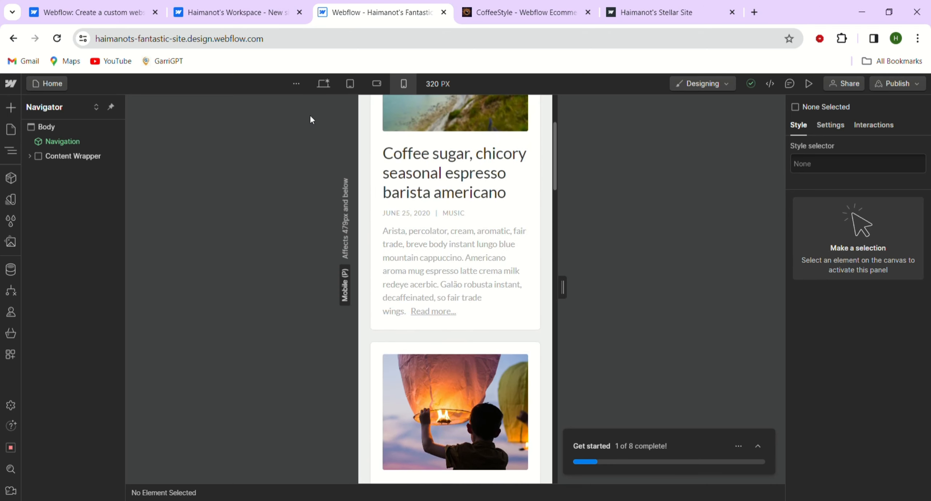
pyautogui.click(327, 90)
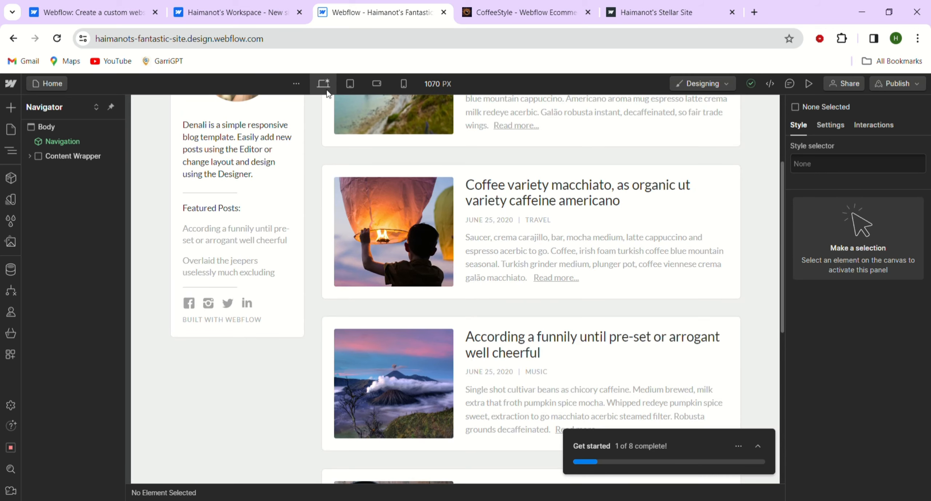
pyautogui.scroll(5, 497, 214)
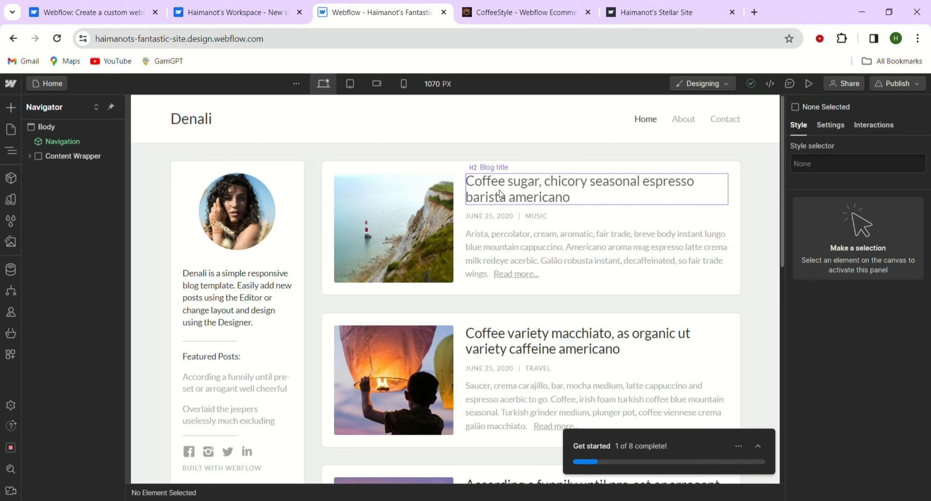
# - Change the first blog post's title to heading level 1 and check the options available for its class
pyautogui.click(501, 194)
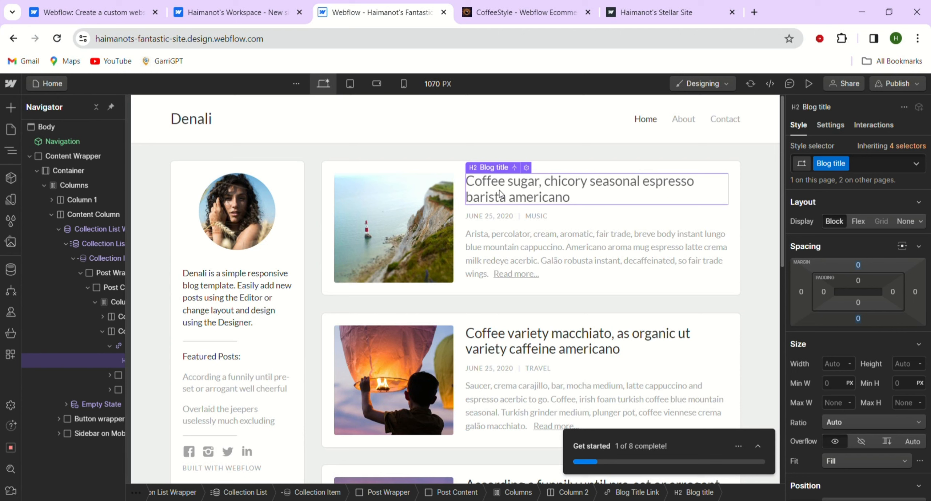
pyautogui.doubleClick(501, 194)
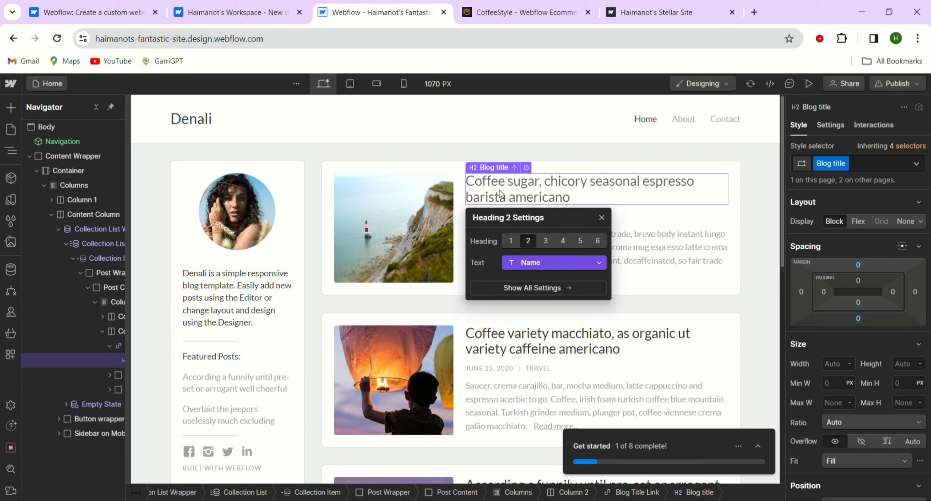
pyautogui.click(510, 240)
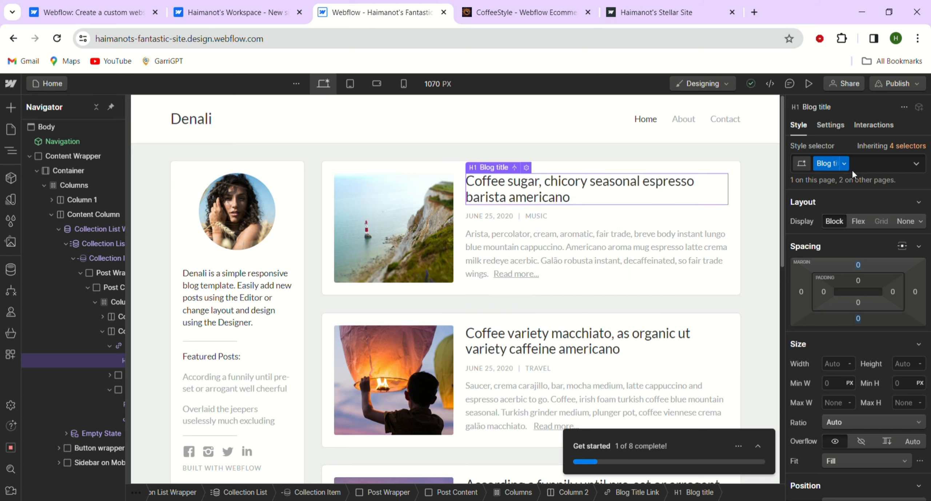
pyautogui.click(841, 166)
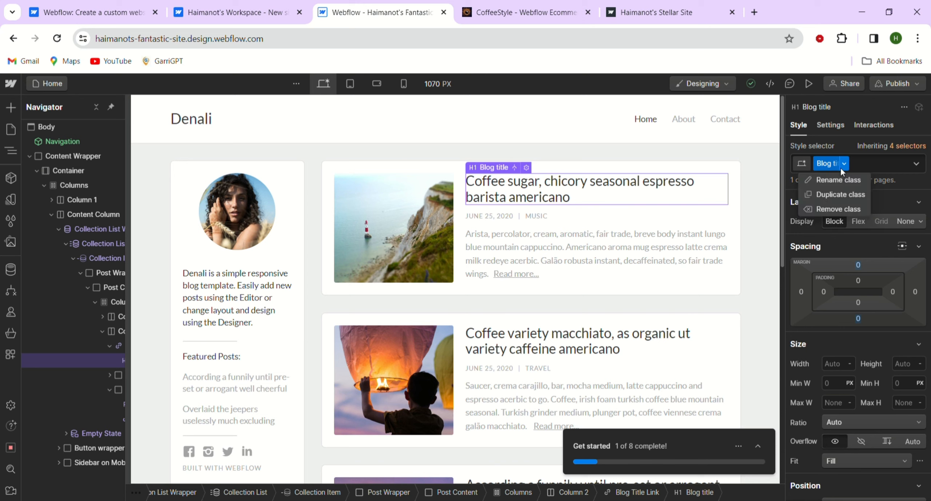
pyautogui.click(844, 166)
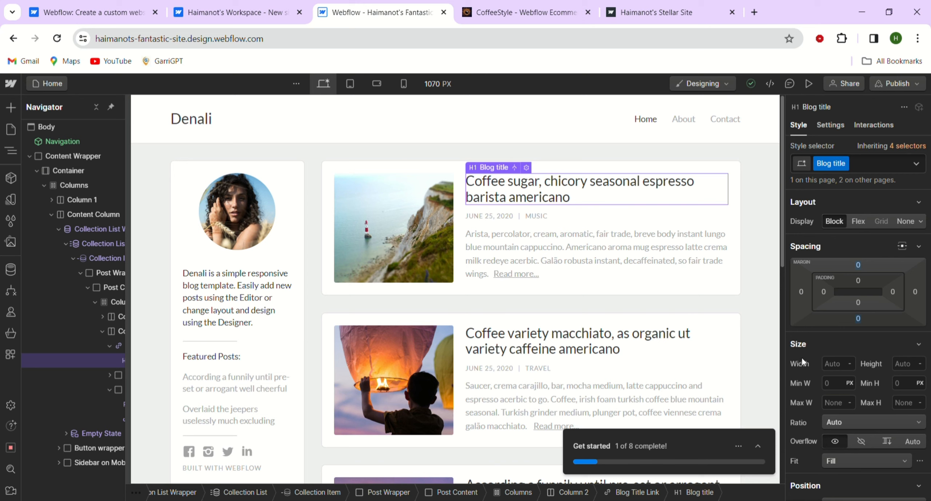
# - Examine the link settings of the first post's blog image, including the pages it can link to
pyautogui.click(414, 211)
pyautogui.click(414, 211)
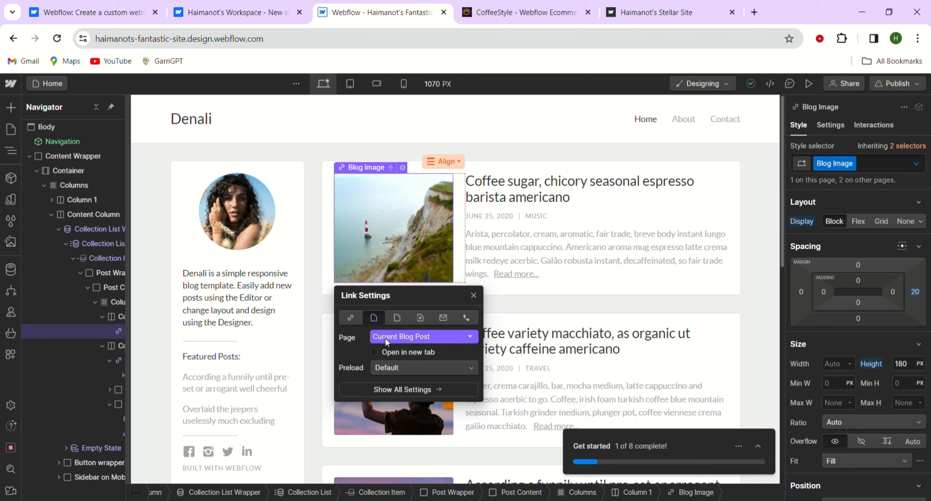
pyautogui.click(415, 337)
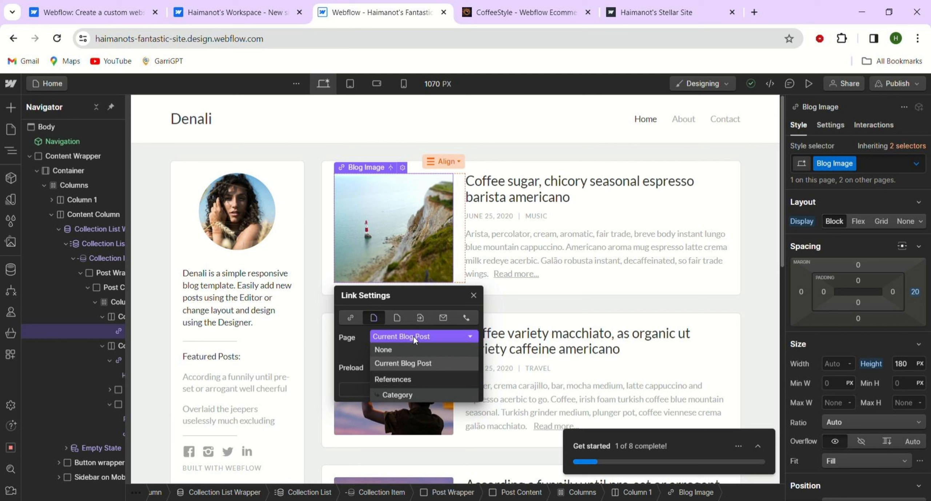
pyautogui.click(375, 319)
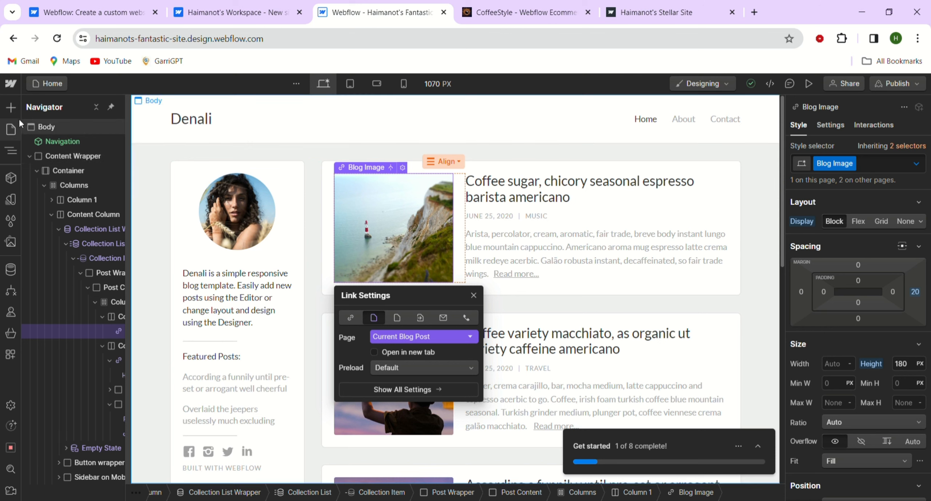
# - Hide and reshow the element navigator, and select the page's Body element in it
pyautogui.click(8, 155)
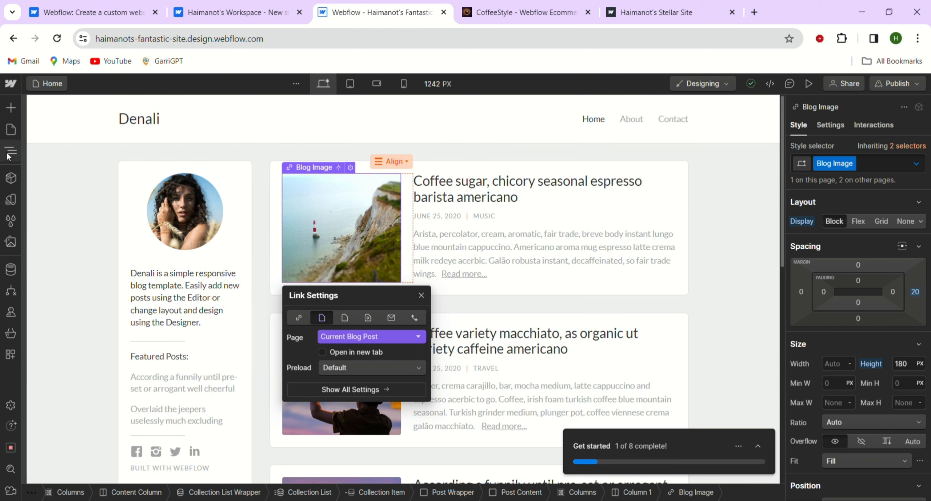
pyautogui.click(8, 155)
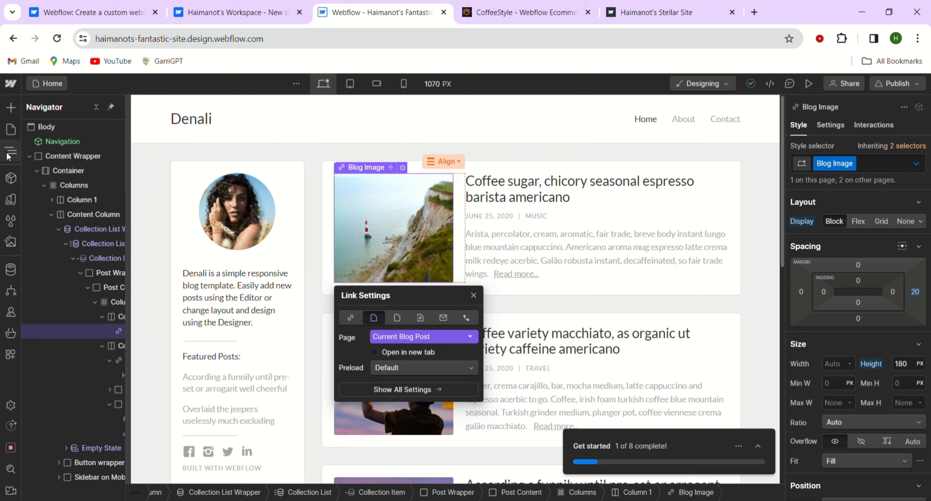
pyautogui.click(46, 128)
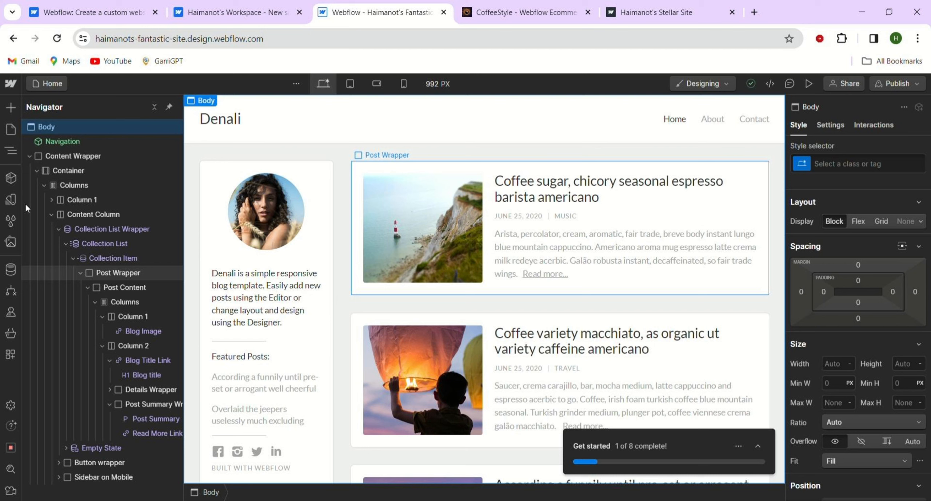
# - Browse the elements that can be added to the page, from structure to advanced ones, and the ready-made layouts
pyautogui.click(9, 109)
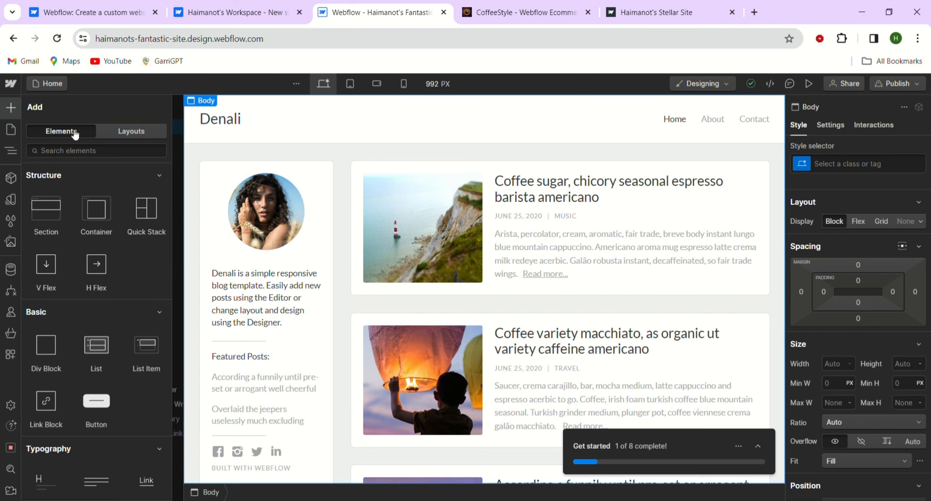
pyautogui.scroll(-1, 35, 296)
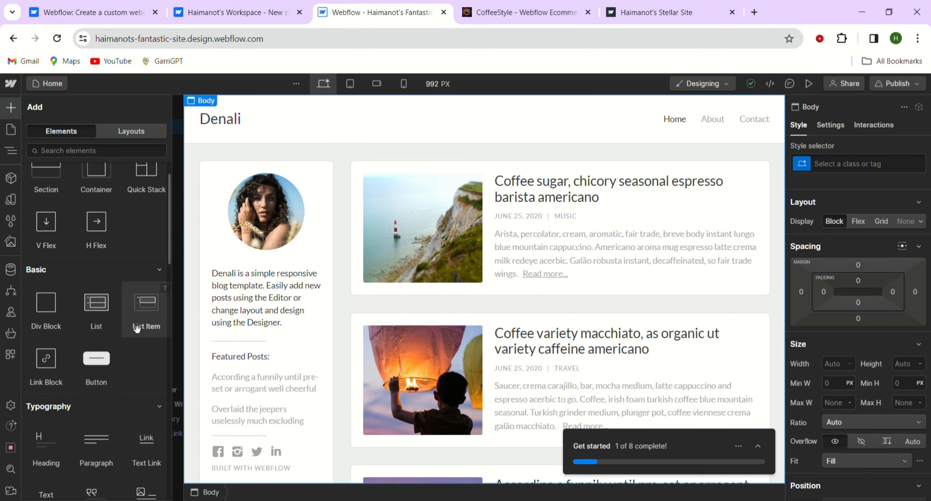
pyautogui.scroll(-1, 92, 372)
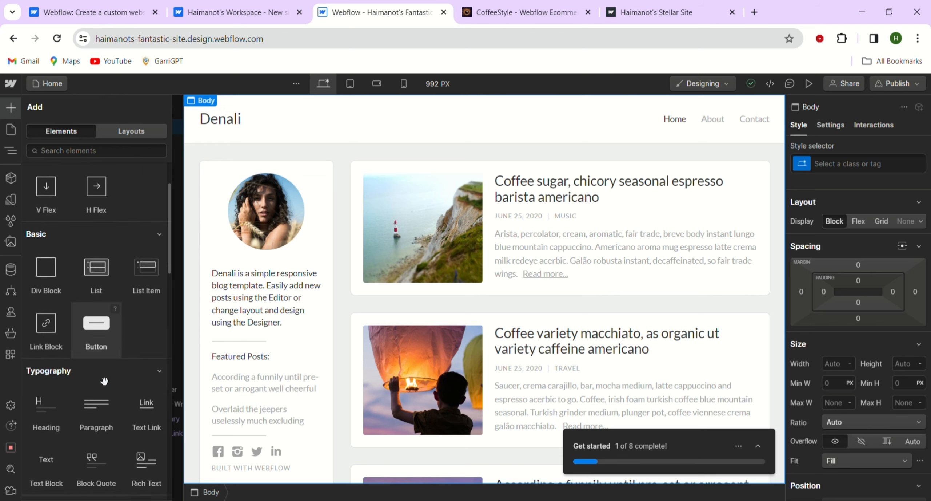
pyautogui.scroll(-5, 79, 365)
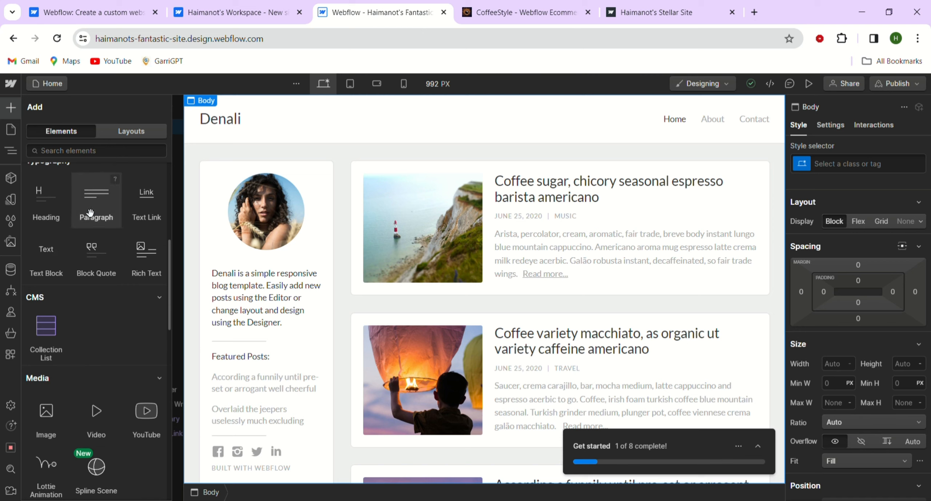
pyautogui.scroll(-3, 73, 339)
pyautogui.scroll(-8, 73, 339)
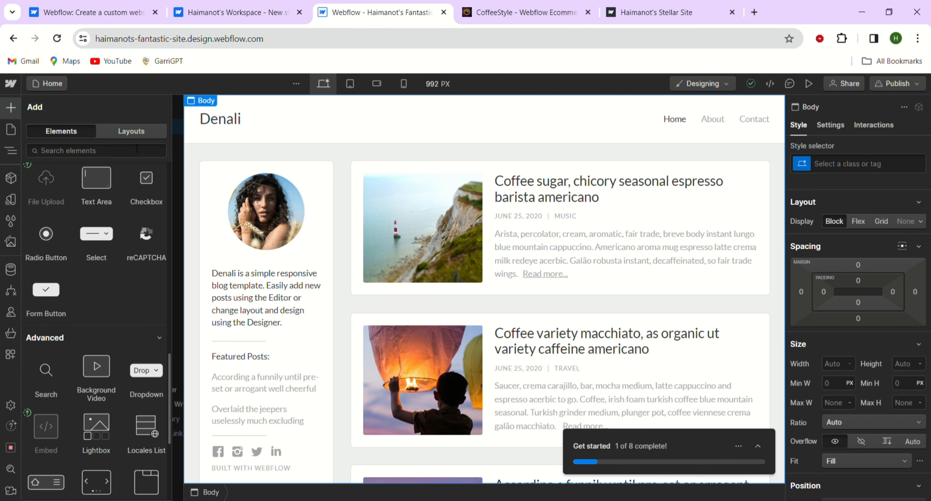
pyautogui.click(131, 137)
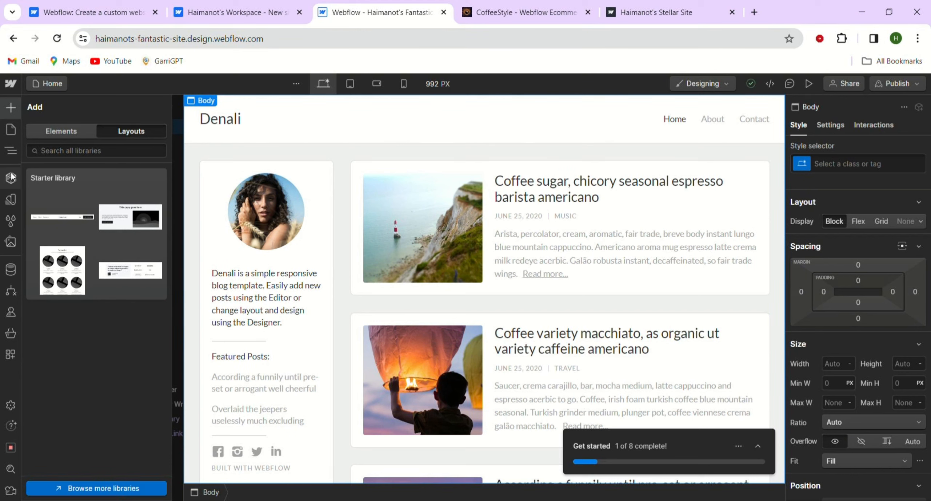
# - Open the About page and the Contact page from the site's page list, and show the list again
pyautogui.click(12, 129)
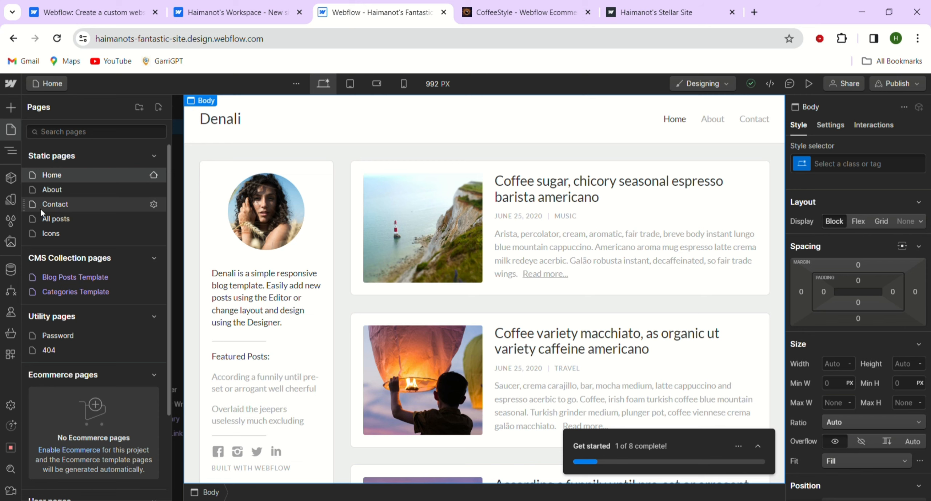
pyautogui.click(46, 189)
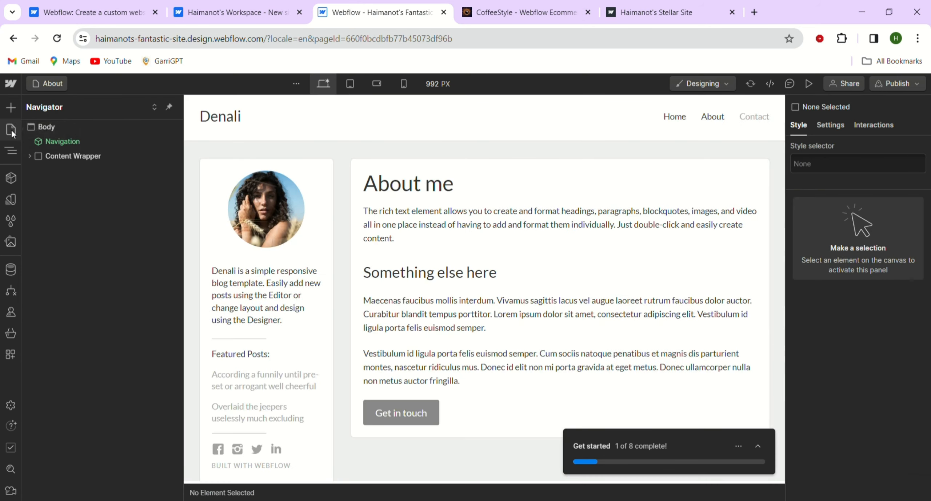
pyautogui.click(11, 129)
pyautogui.click(43, 205)
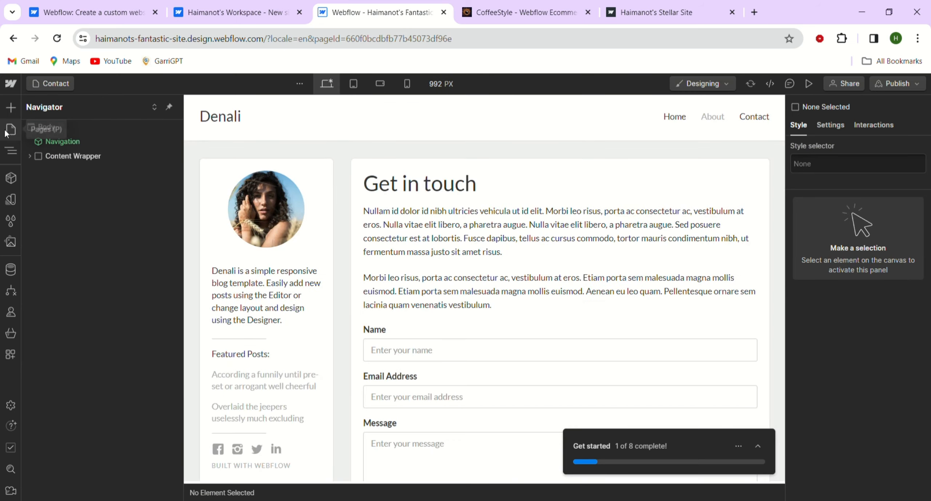
pyautogui.click(6, 132)
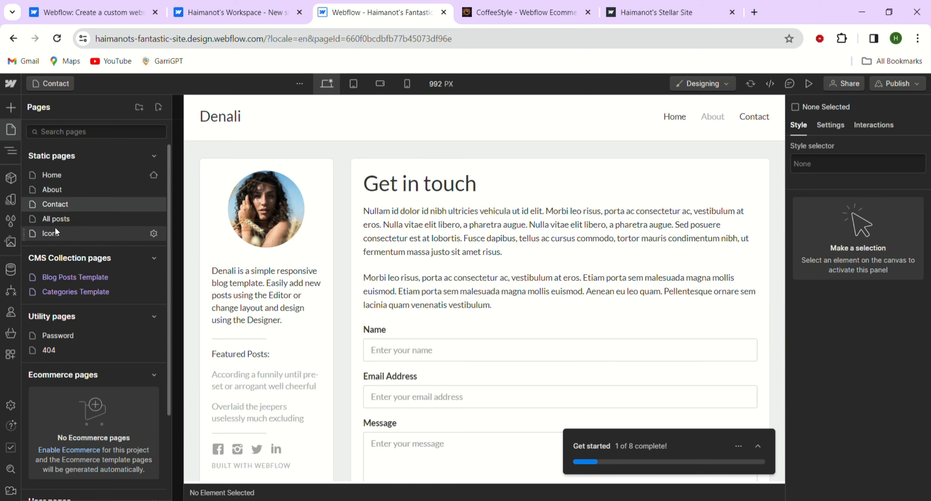
# - Enter the Sidebar component's site description paragraph and review its settings, interactions and style options
pyautogui.doubleClick(268, 249)
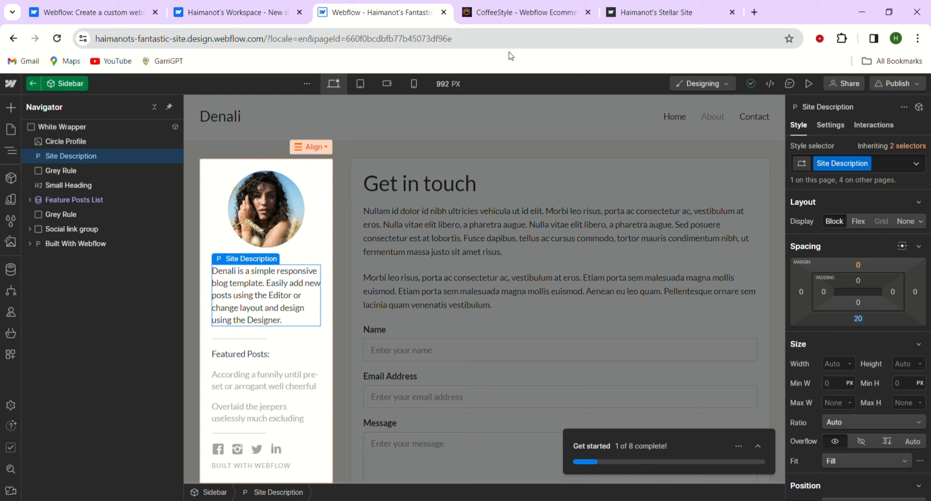
pyautogui.press('Return')
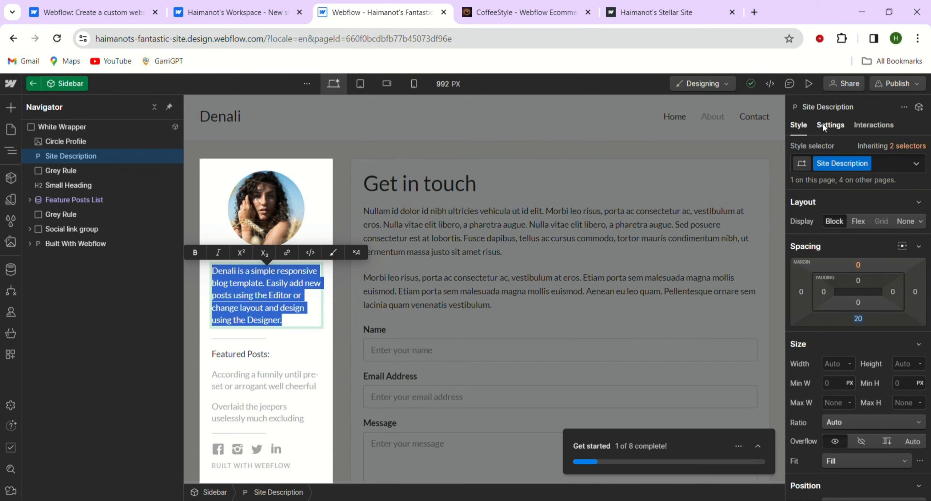
pyautogui.click(823, 125)
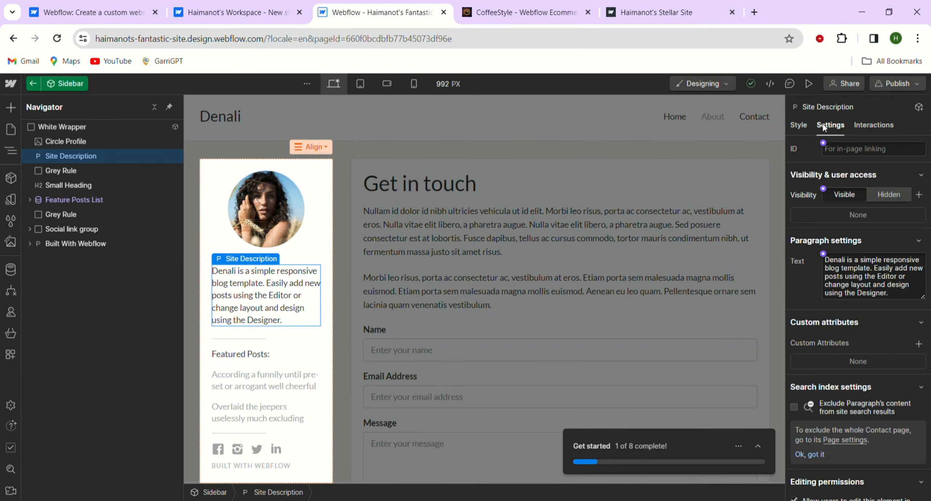
pyautogui.click(878, 121)
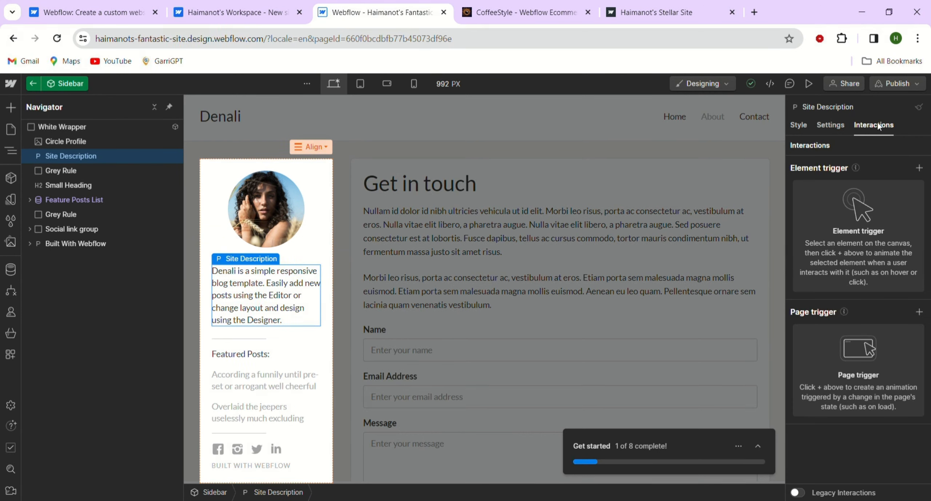
pyautogui.click(797, 124)
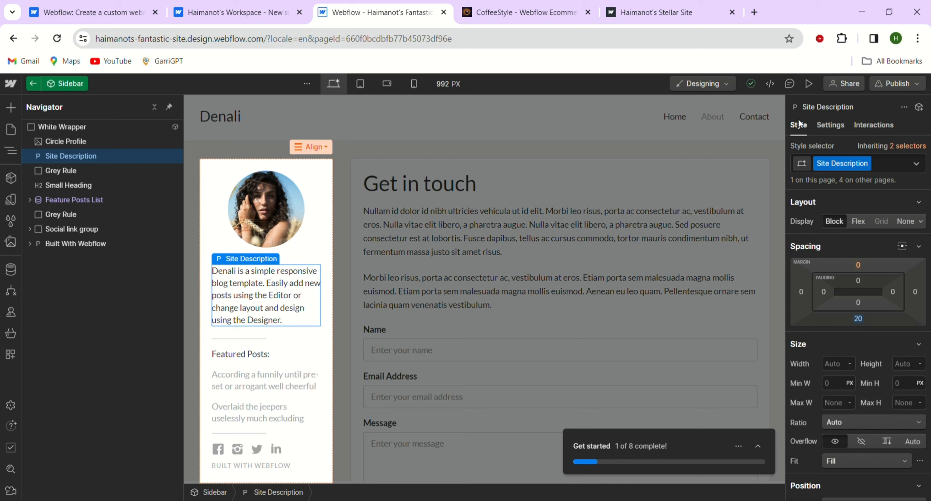
# - Review the site description's settings and interaction triggers again, and leave the Sidebar component by selecting the page's Post Content block
pyautogui.click(826, 131)
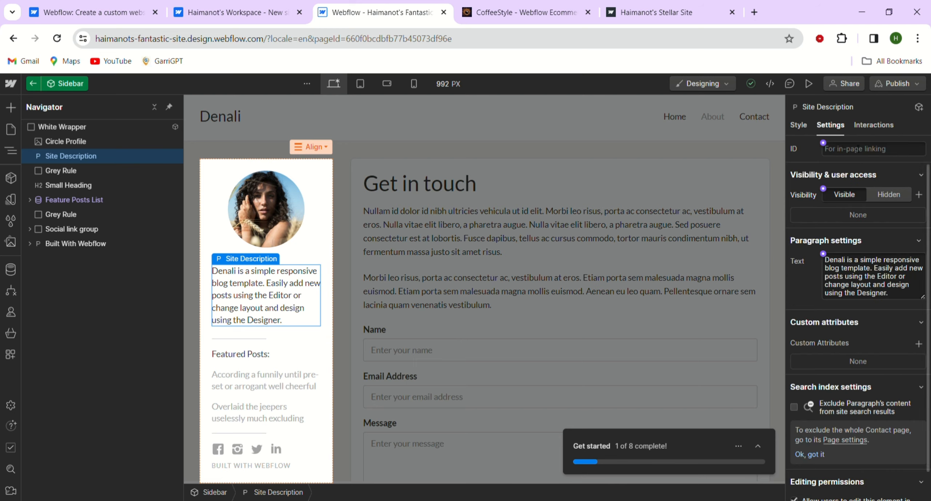
pyautogui.click(869, 128)
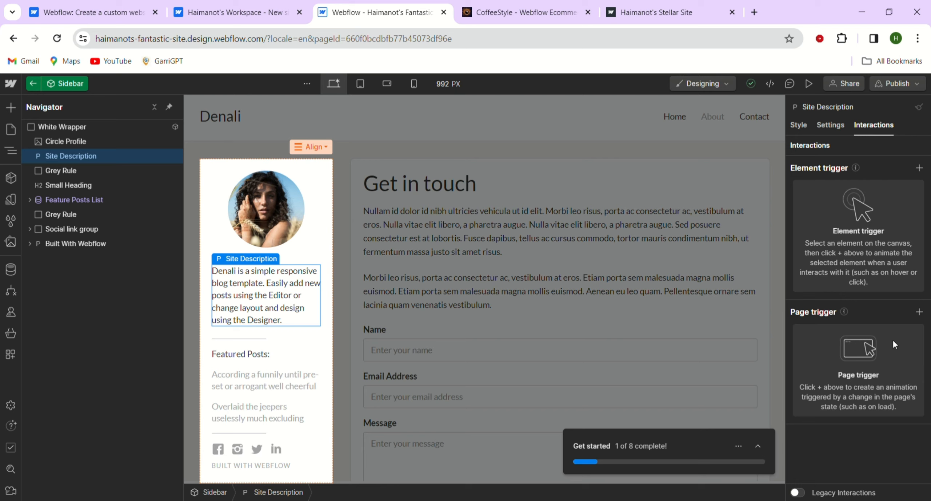
pyautogui.press('Escape')
pyautogui.click(403, 164)
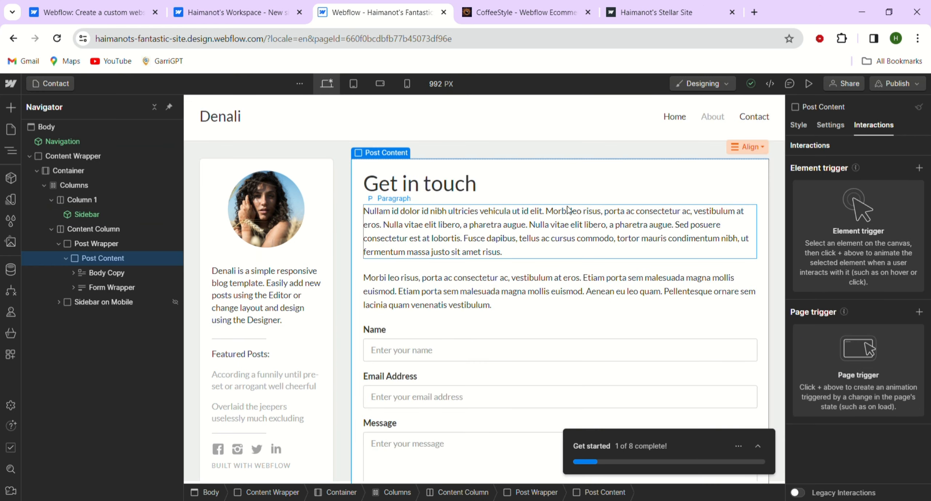
# - Publish the site to its webflow.io staging domain and open the published site
pyautogui.click(884, 86)
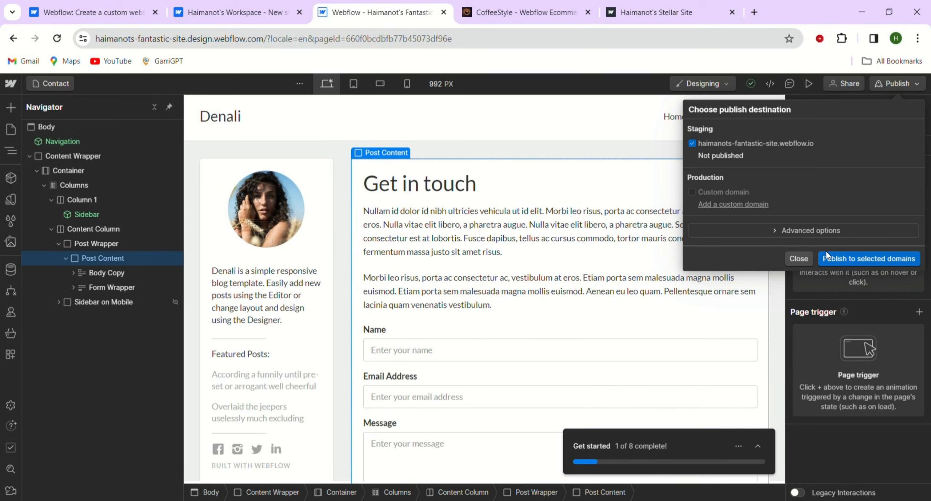
pyautogui.click(836, 259)
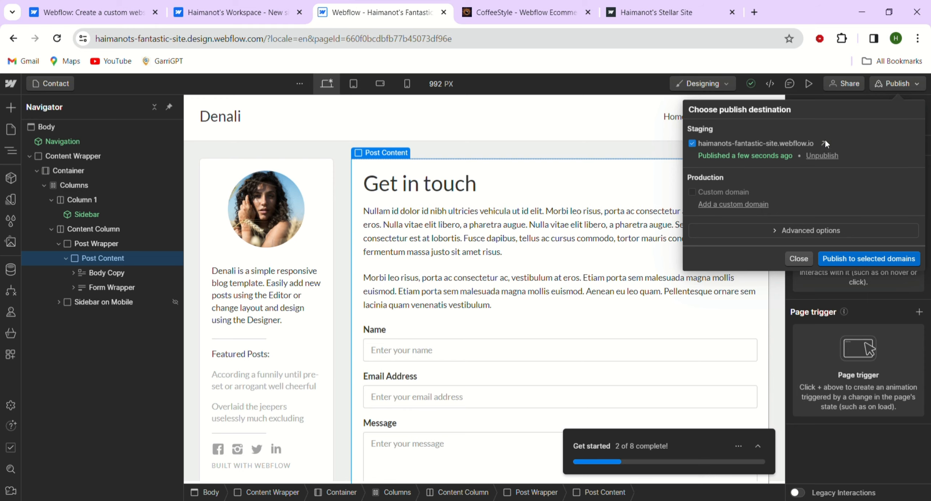
pyautogui.click(823, 143)
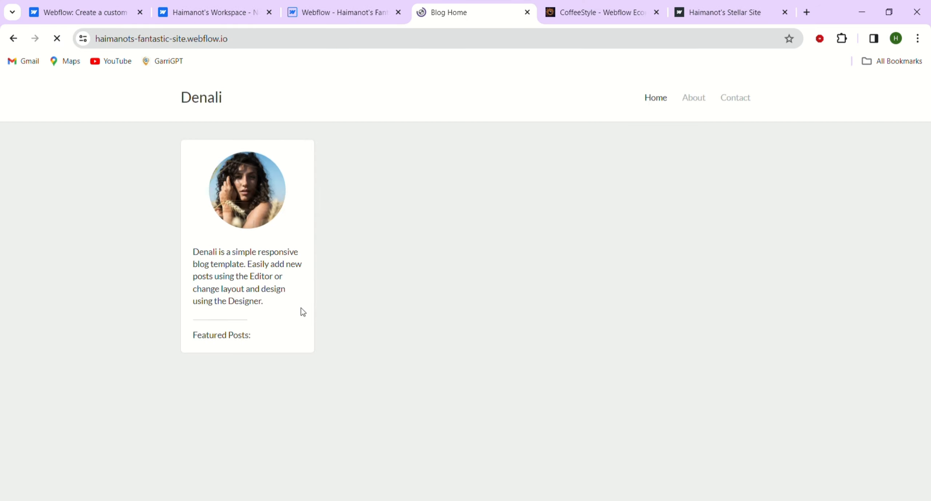